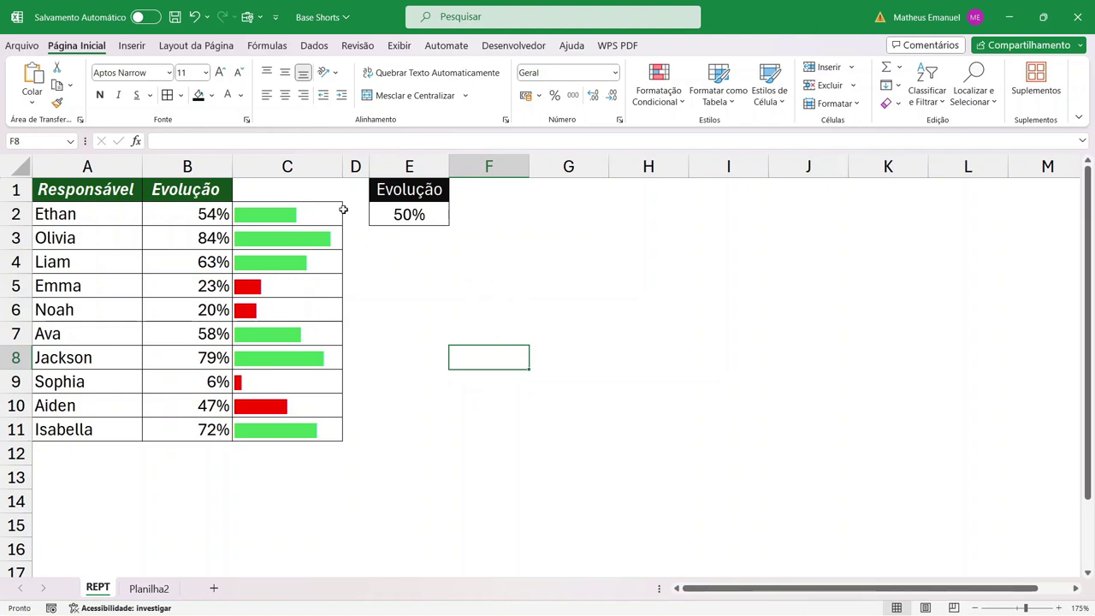
Step: On the REPT sheet, enter 25% in B3, then change it to 51% so its bar turns green
drag(305, 192, 290, 531)
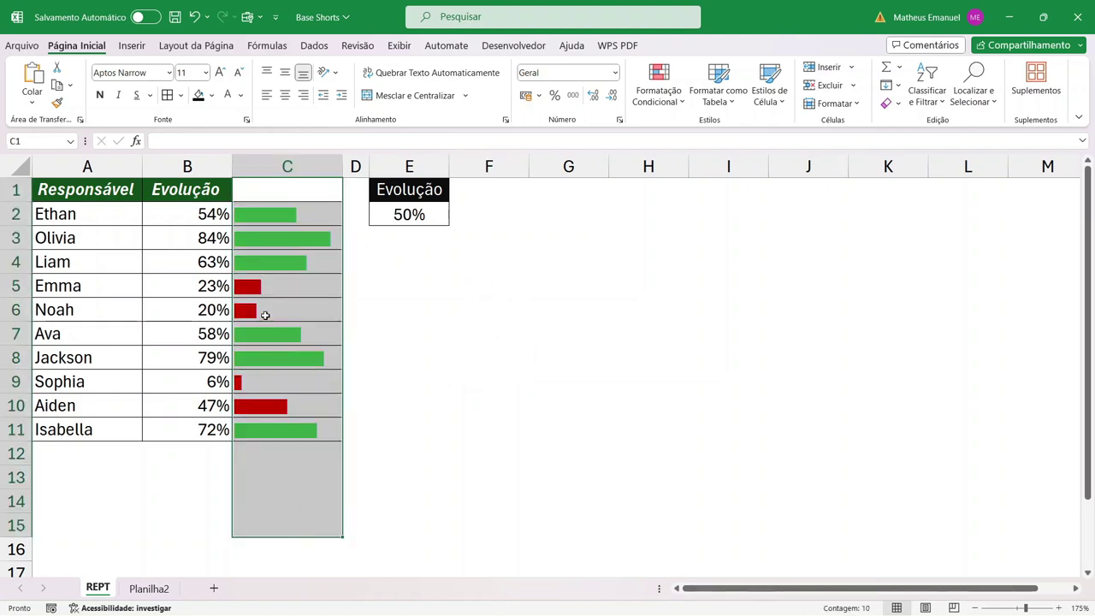
drag(197, 227, 200, 240)
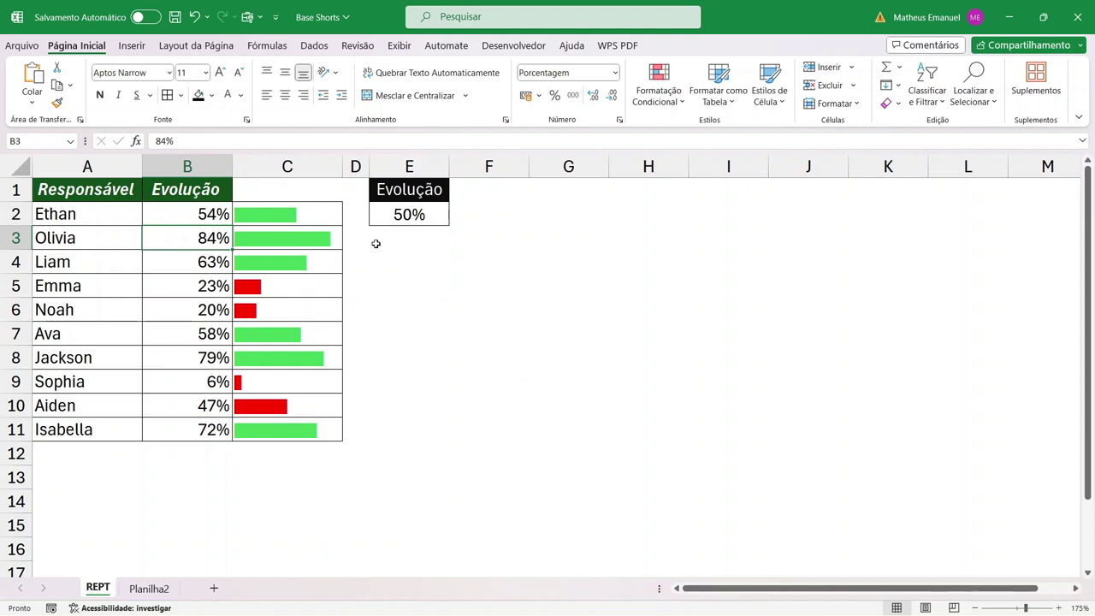
text(25)
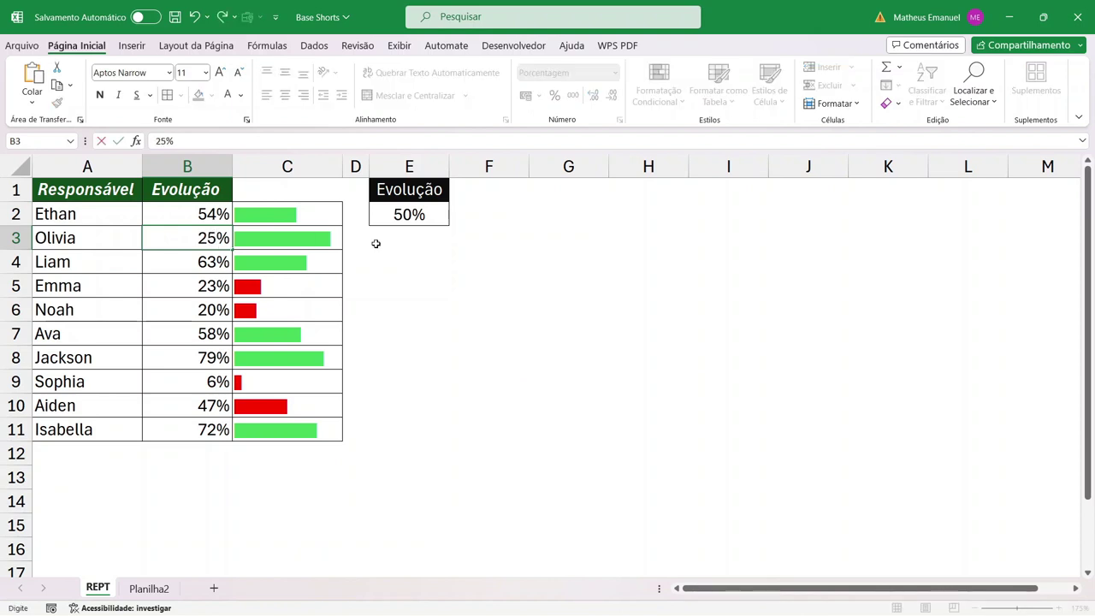
key(Return)
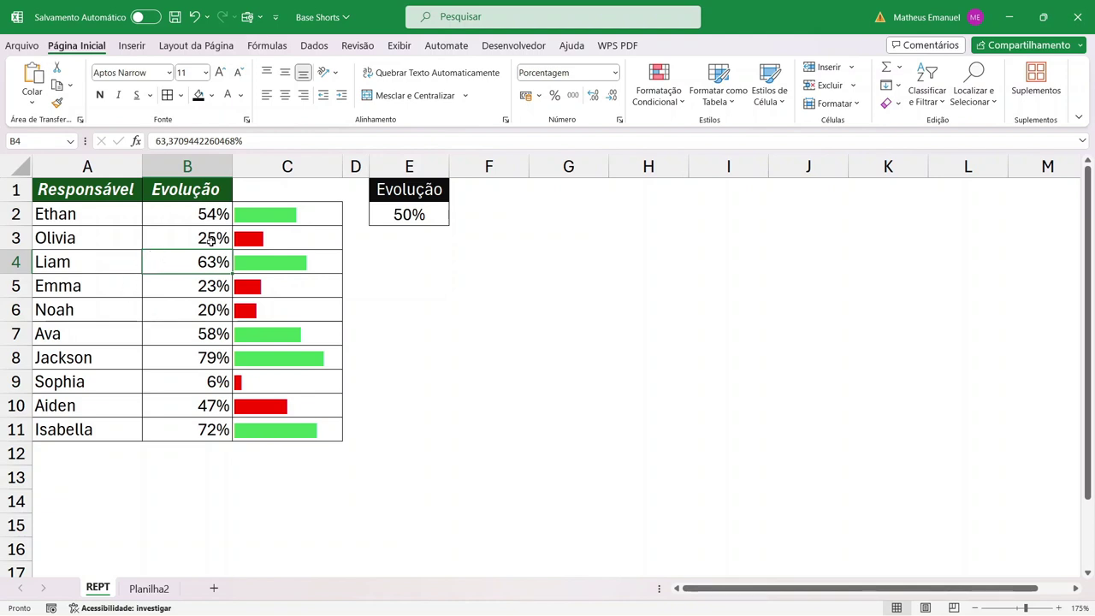
click(211, 242)
text(51)
key(Return)
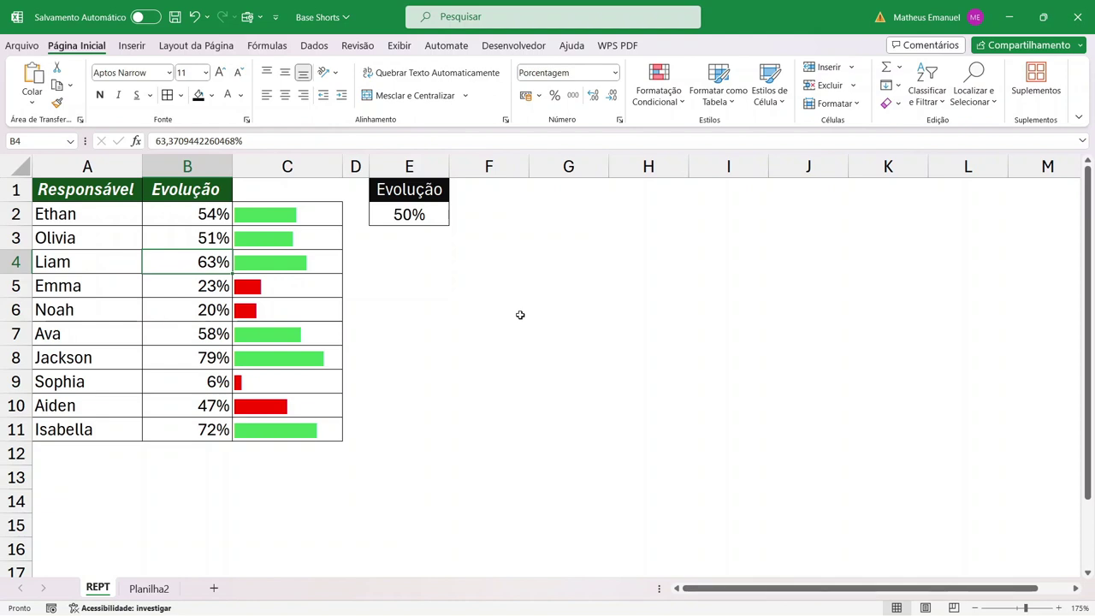
Step: On Planilha2, enter =REPT("j";10) in C2 to display ten j characters
click(145, 589)
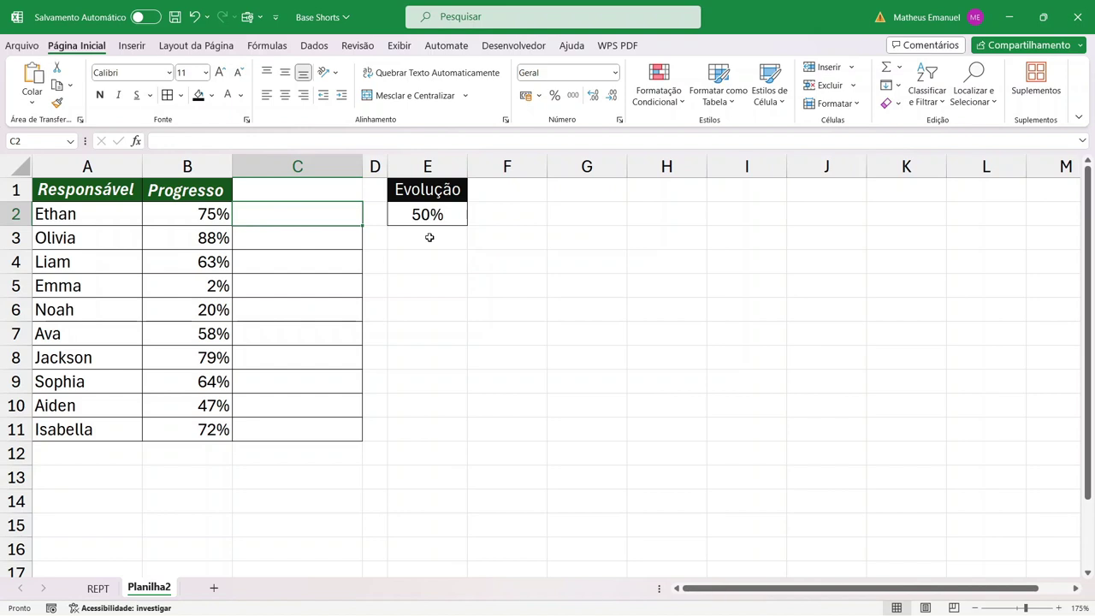
click(354, 283)
click(302, 213)
text(=rep)
key(Tab)
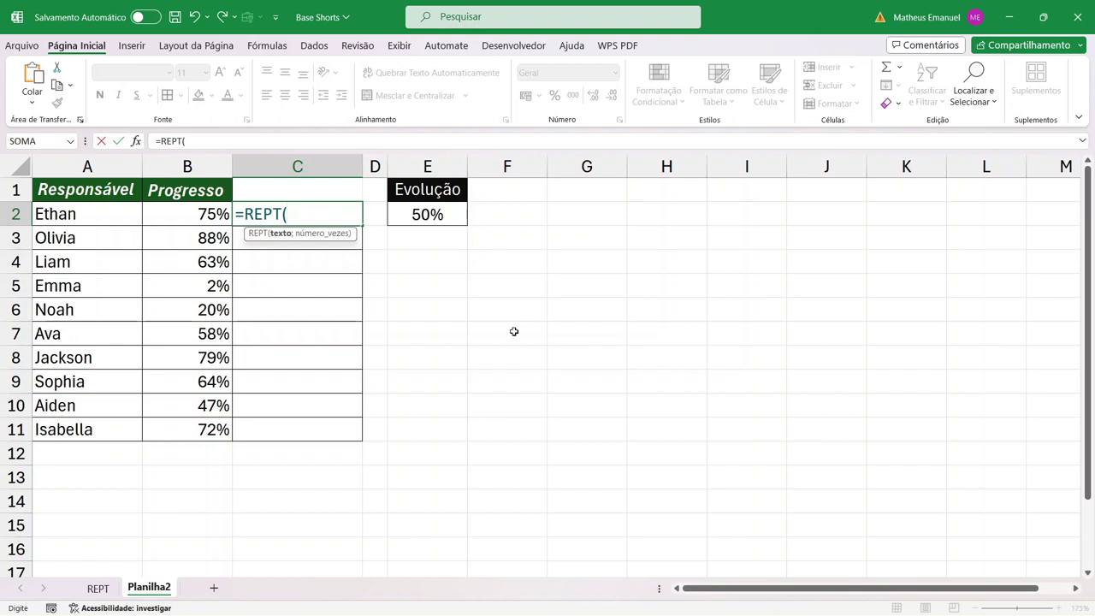
text(")
text(j")
text(;10)
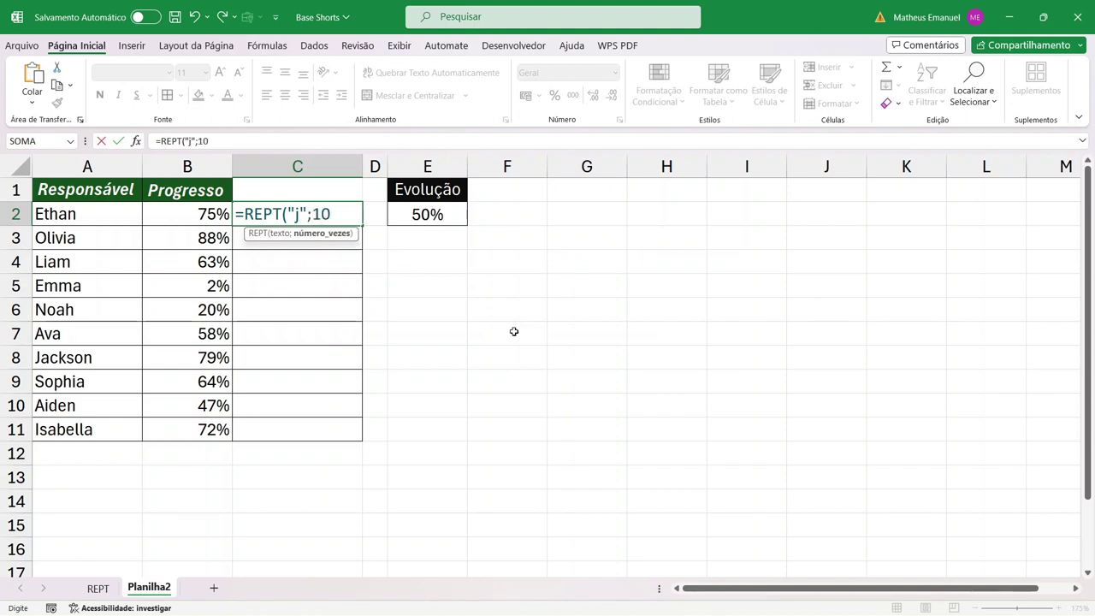
key(Return)
key(Up)
key(Up)
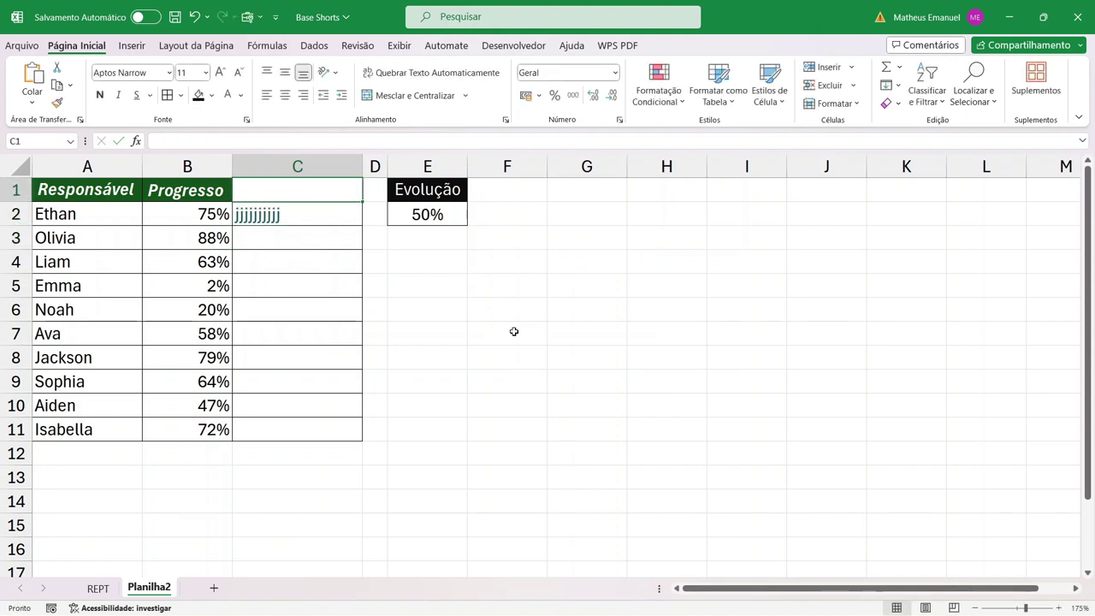
key(Down)
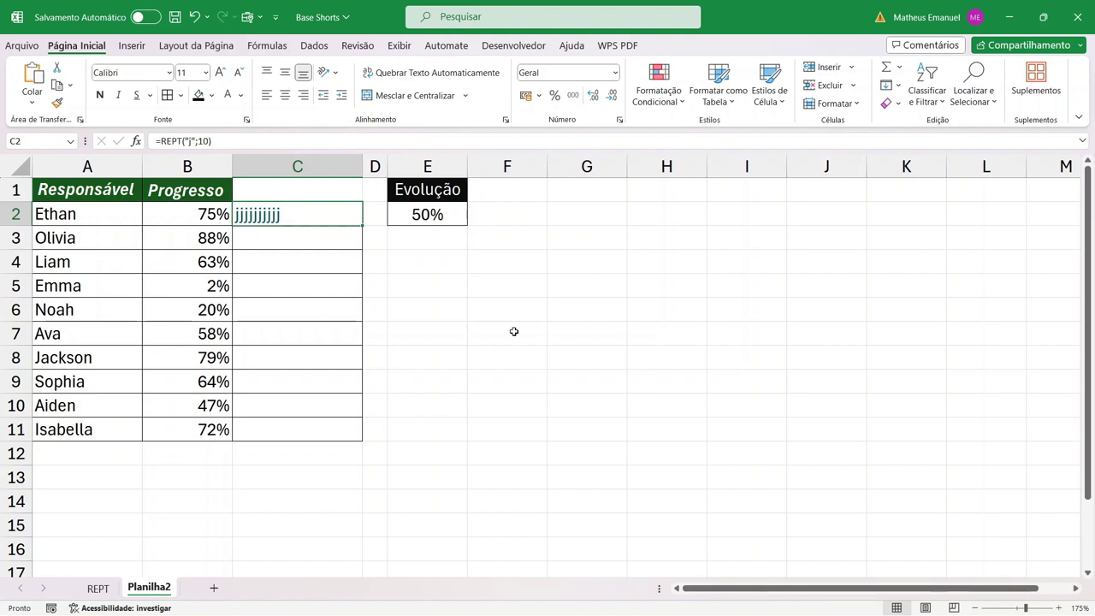
Step: Replace C2's formula with =REPT("|";B2*100) to draw a stroke bar from B2's progress
key(Delete)
text(=r)
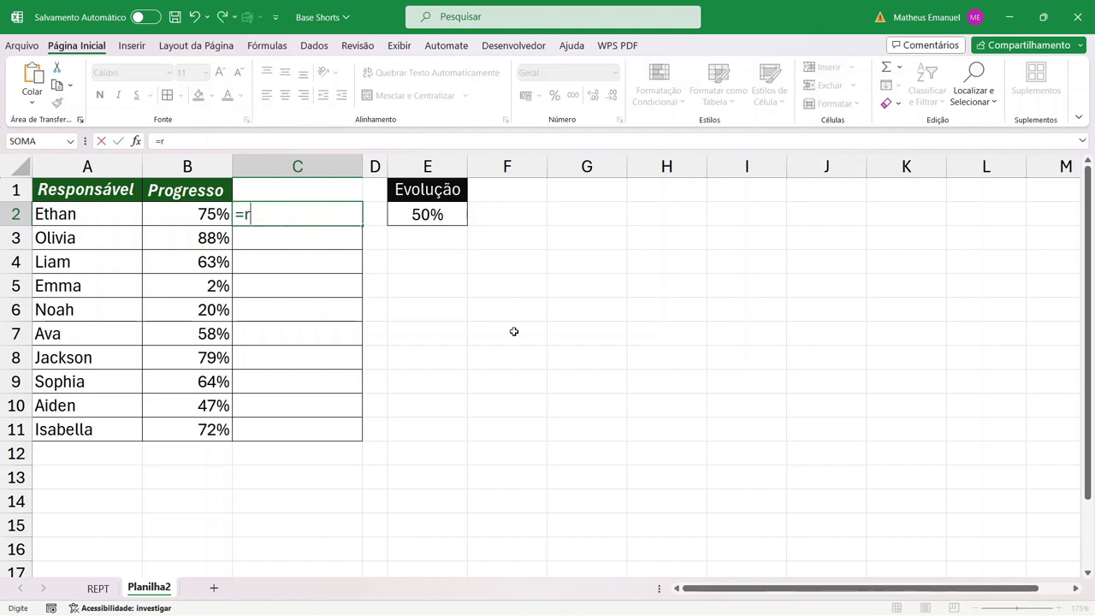
text(ept)
key(Tab)
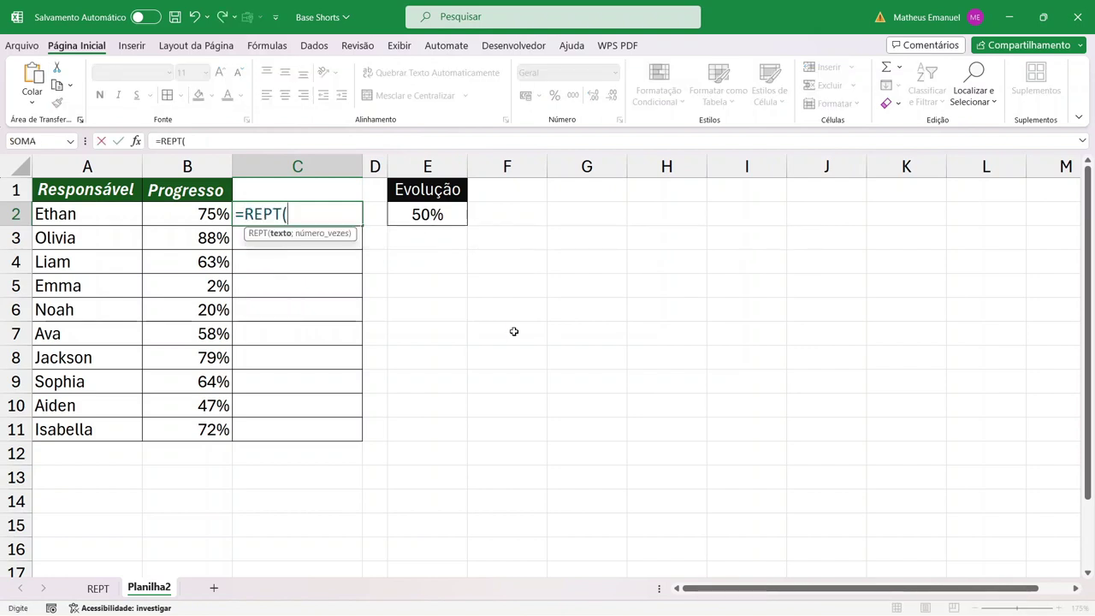
text(|")
text(;)
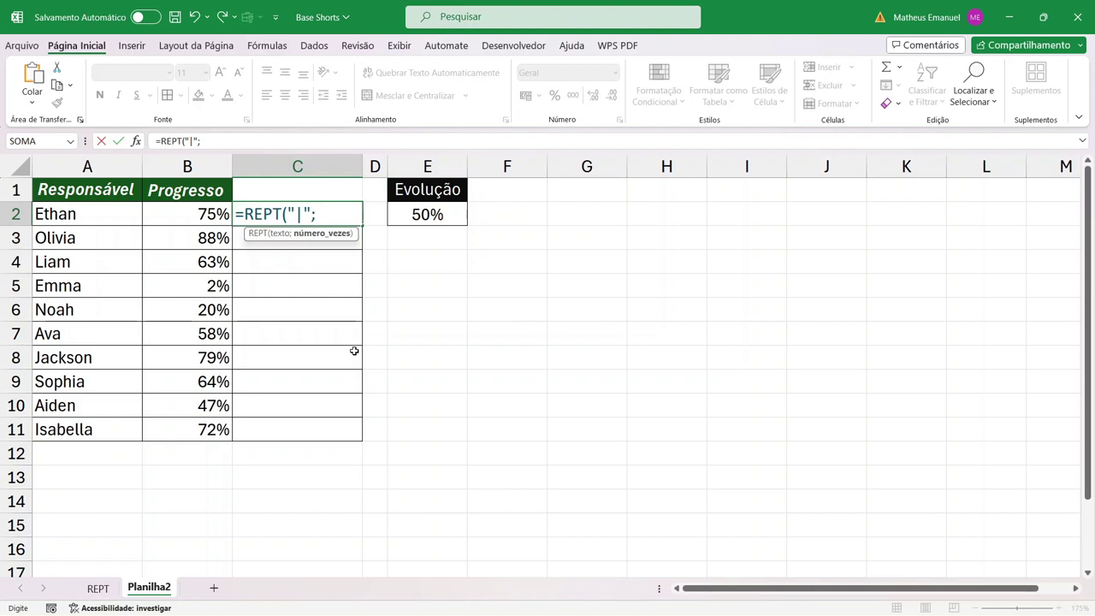
click(165, 211)
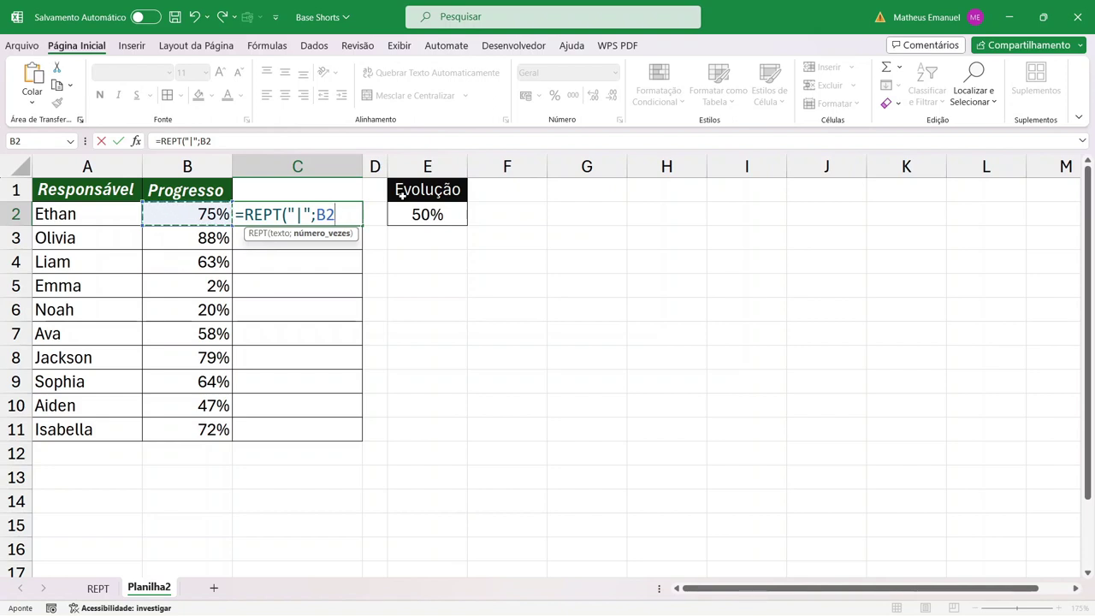
text(*1)
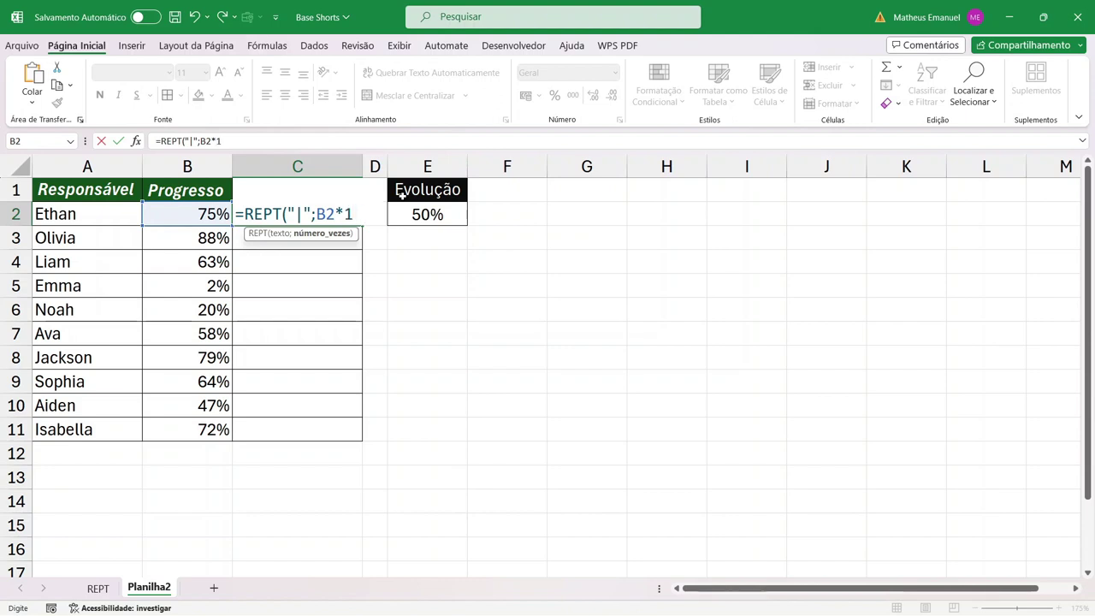
text(00)
text())
key(ctrl+Return)
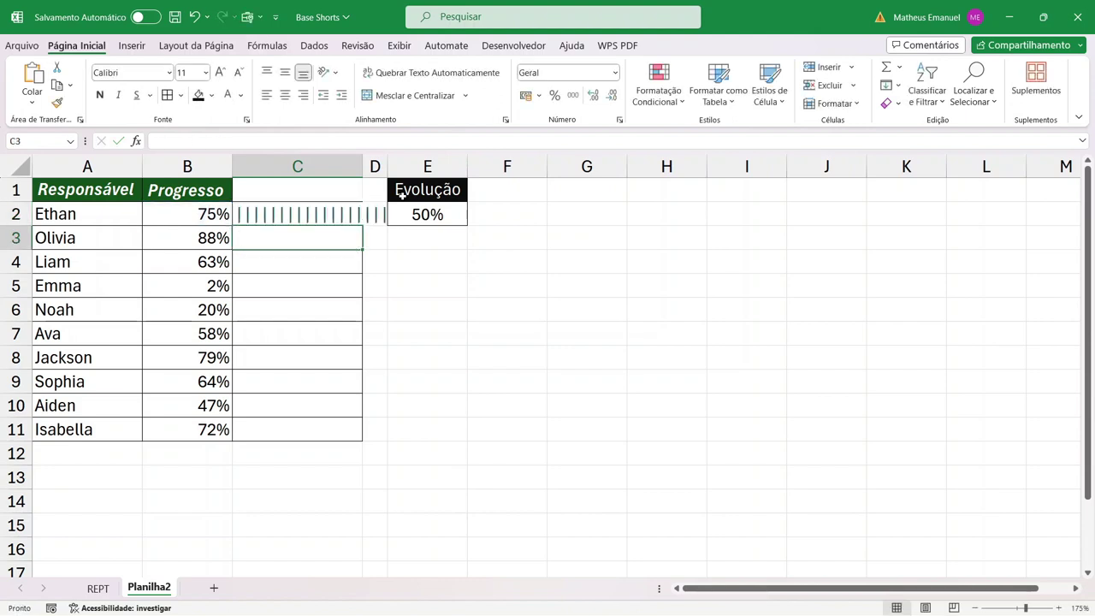
Step: Fill the REPT bar formula from C2 down to C11, then select C2:C11
key(Down)
key(Down)
key(Down)
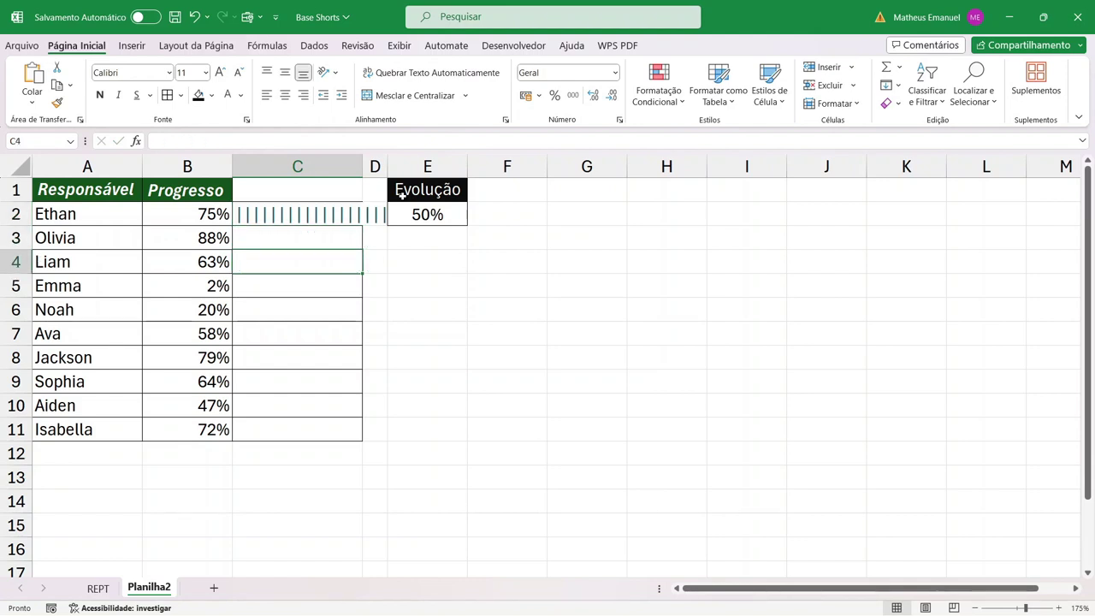
key(Up)
key(Up)
key(Up)
key(Down)
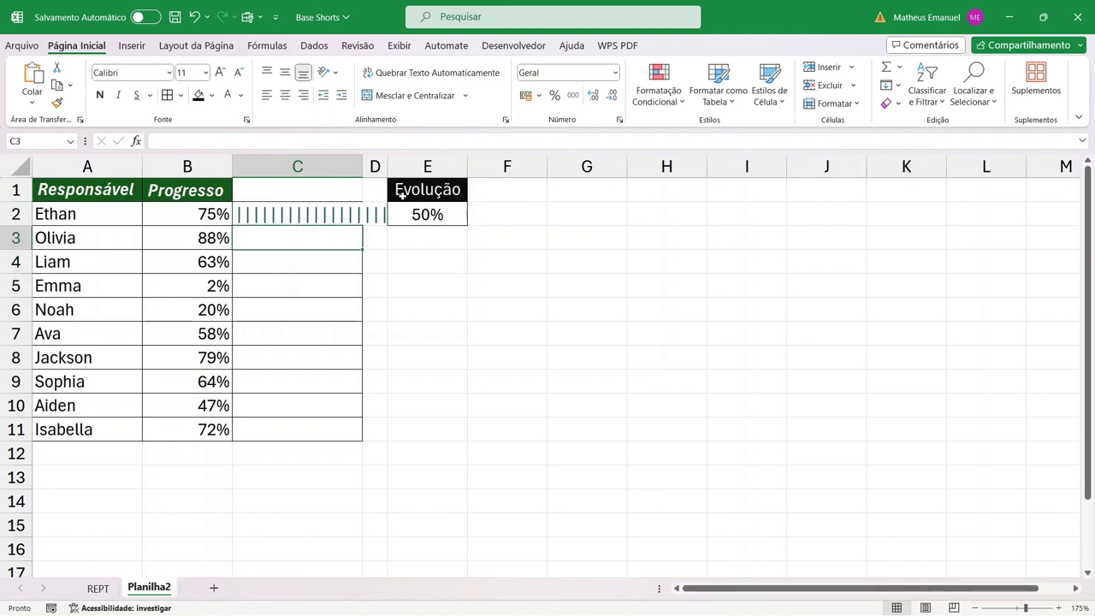
key(Down)
key(Down)
key(Down)
key(Down)
key(Up)
key(Up)
key(Up)
key(Up)
key(Up)
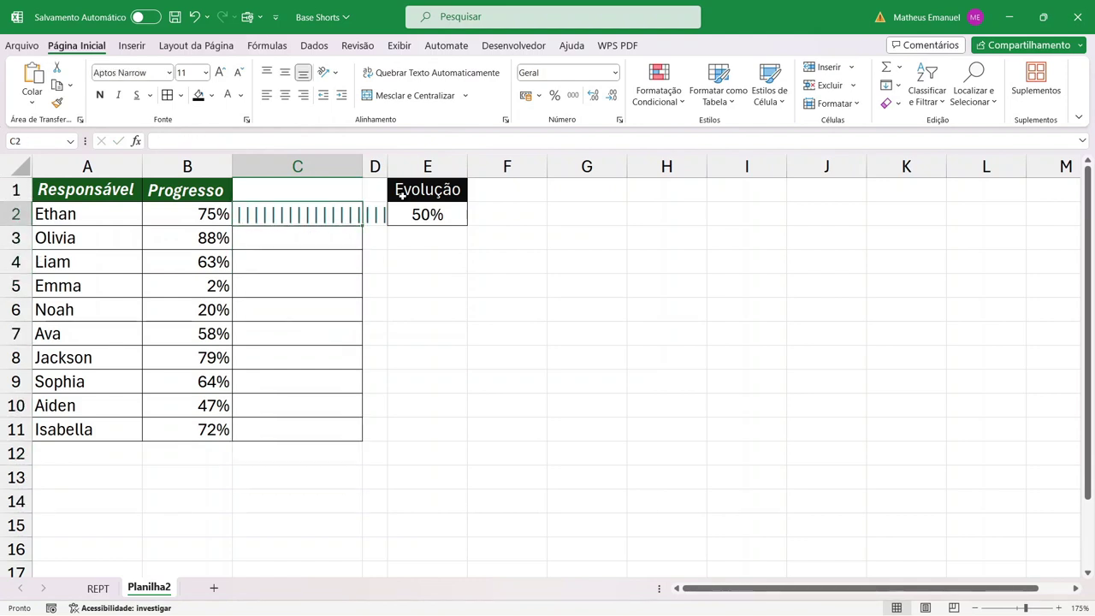
key(Down)
key(Down)
key(Down)
key(Down)
key(Up)
key(Up)
key(Up)
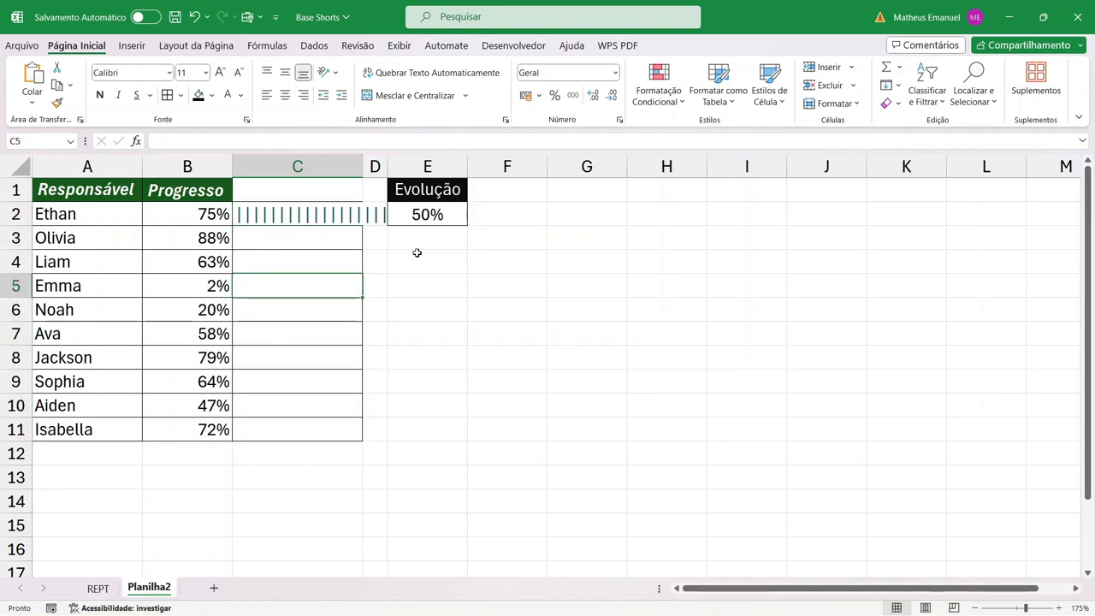
key(Up)
key(Up)
key(Up)
double_click(364, 225)
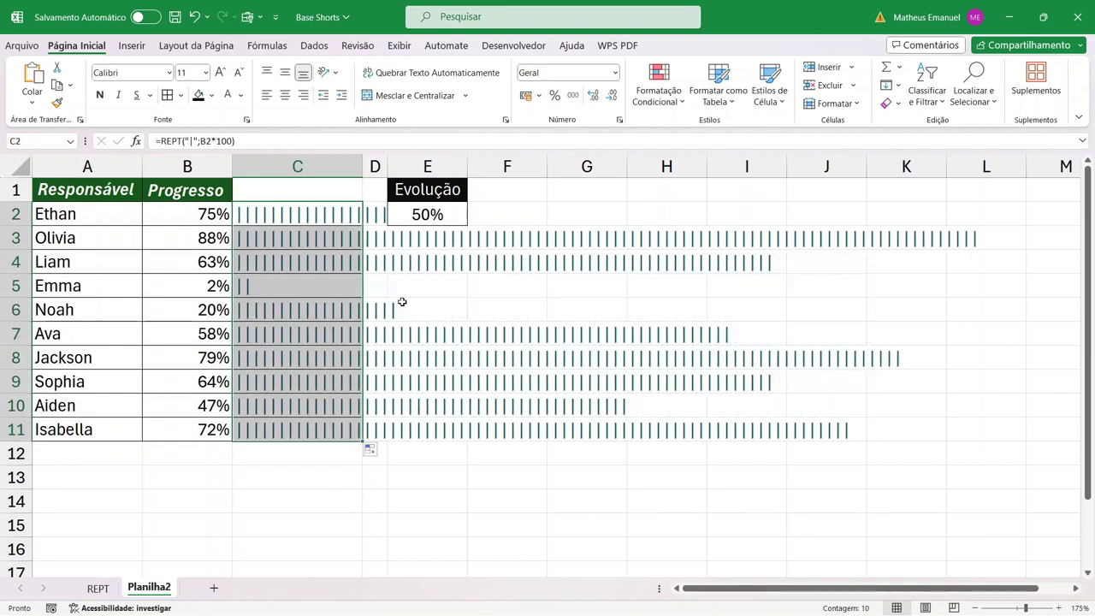
click(633, 444)
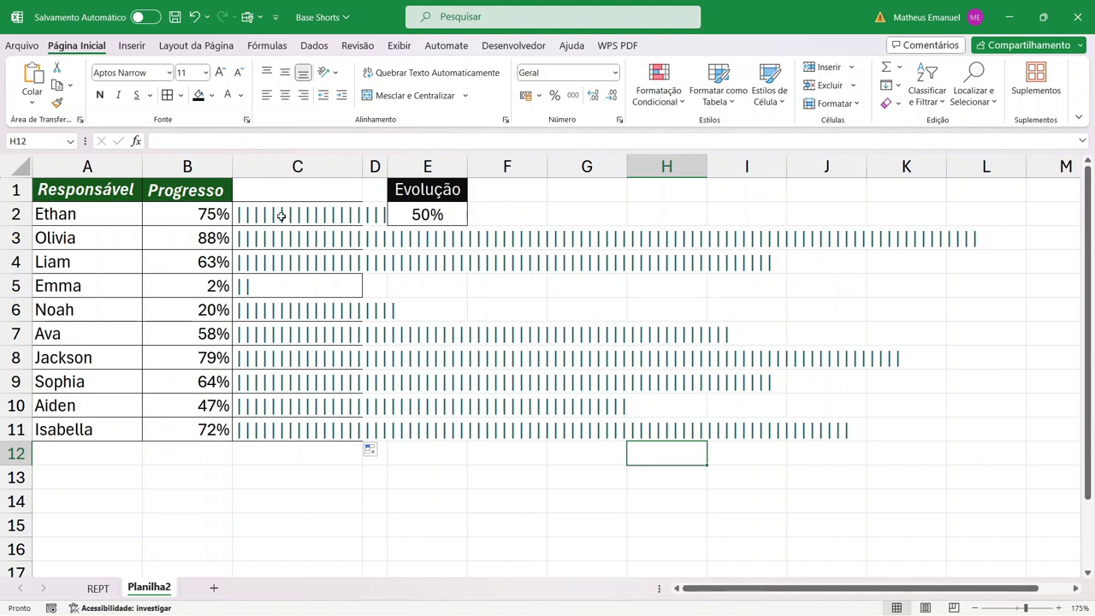
drag(281, 216, 281, 429)
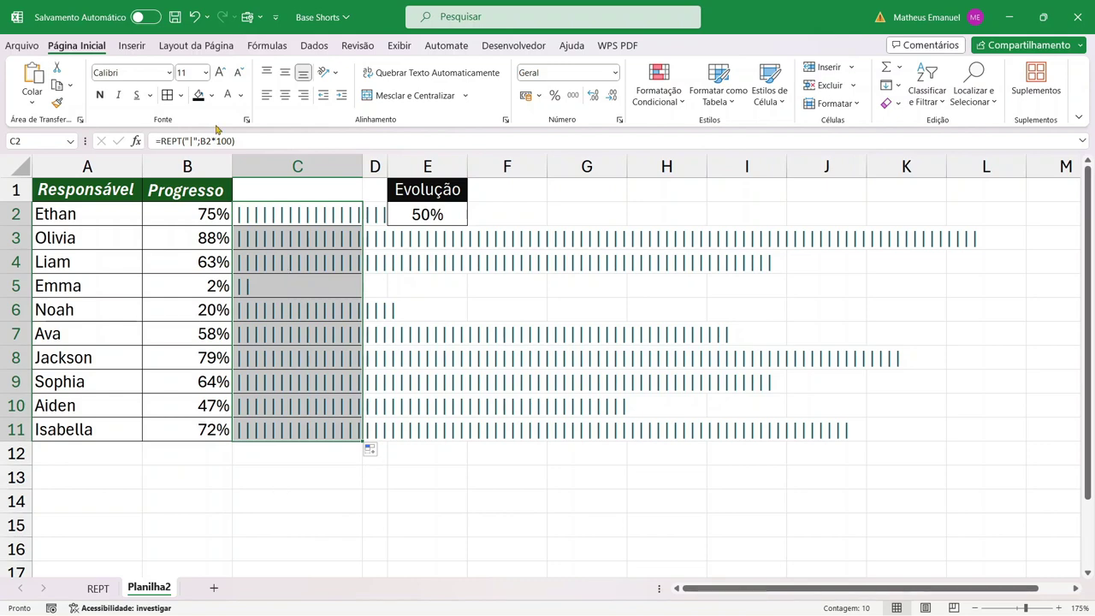
Step: Apply the Playbill font to the stroke bars in C2:C11
click(169, 73)
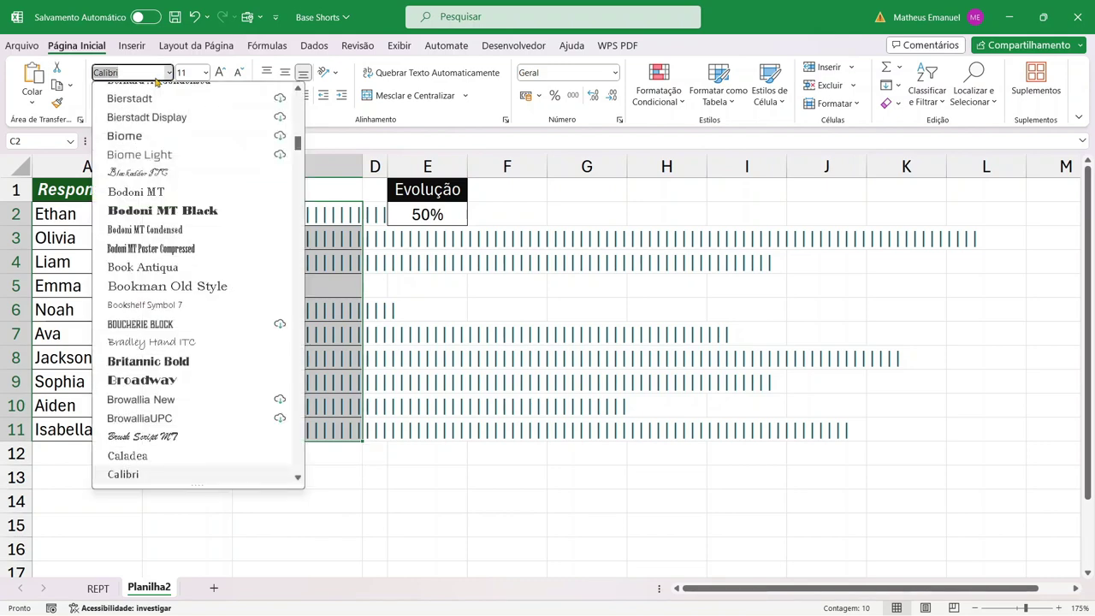
text(Play)
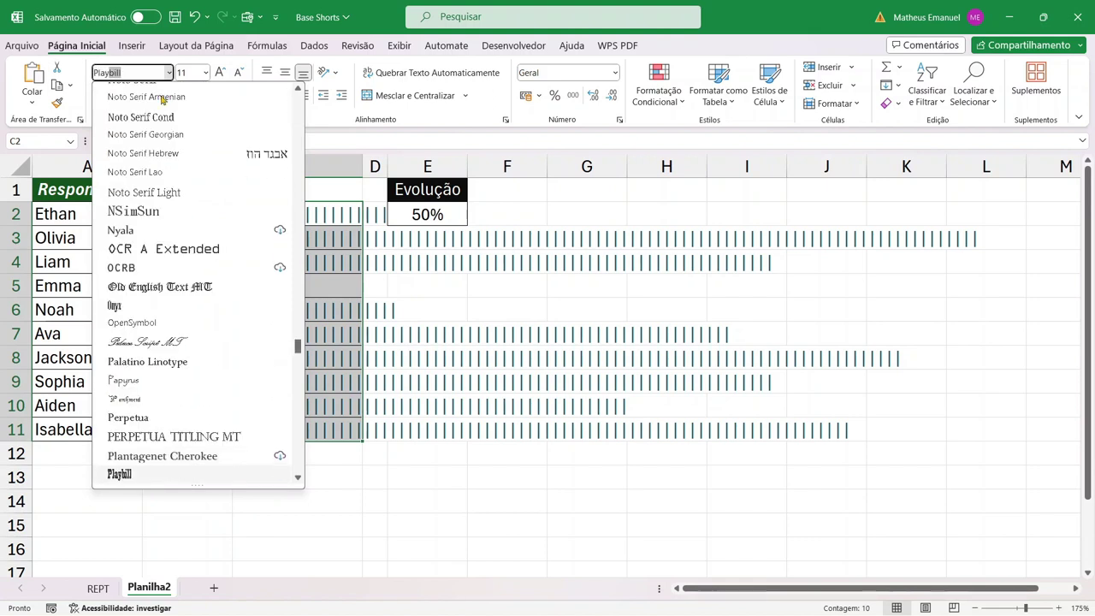
text(bill)
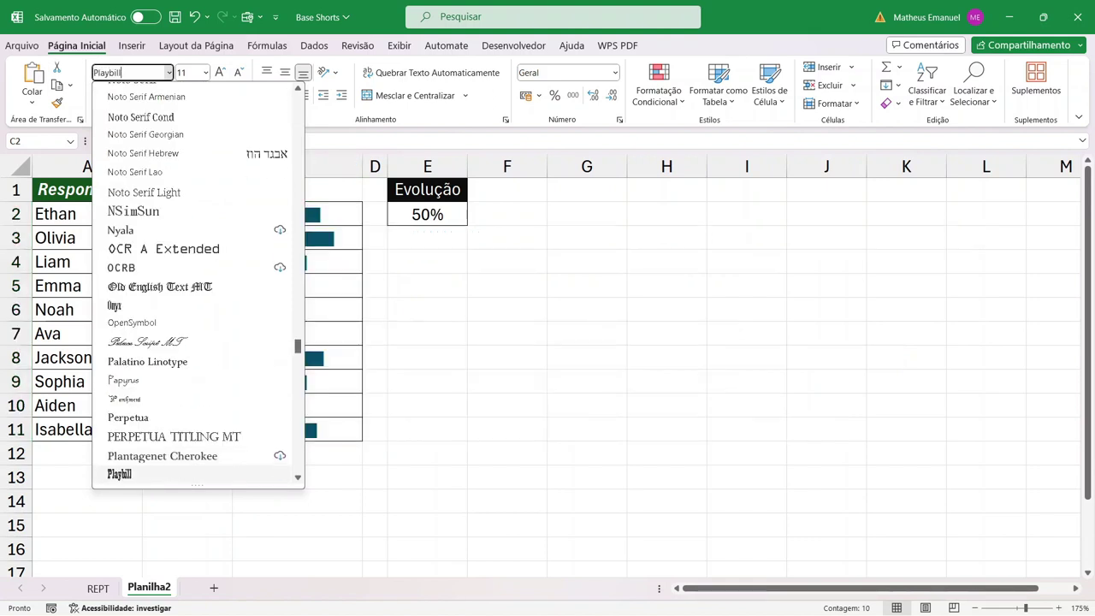
key(Return)
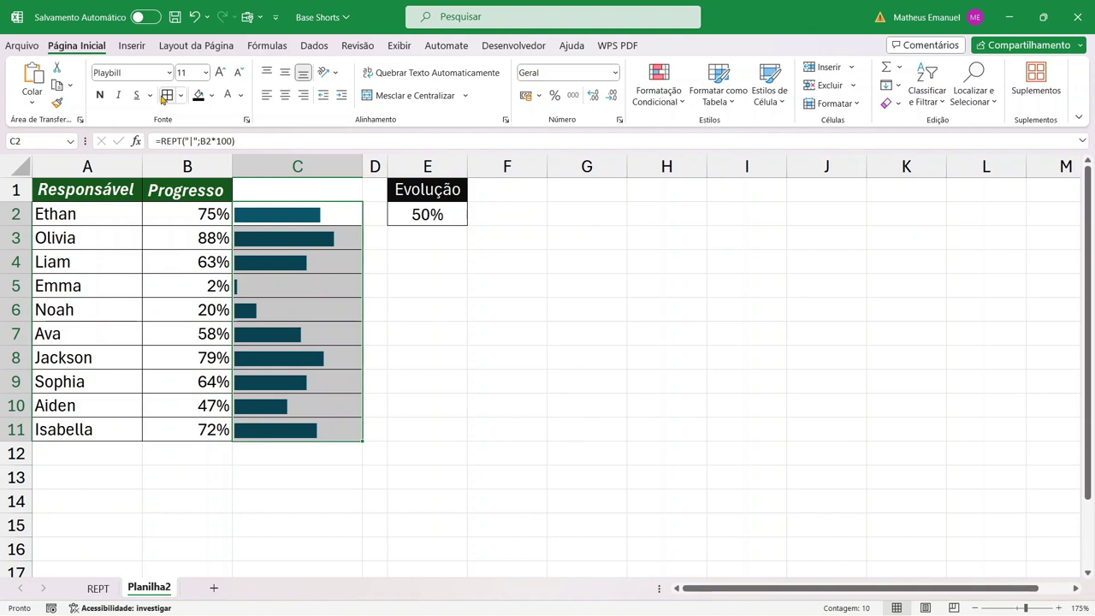
click(449, 402)
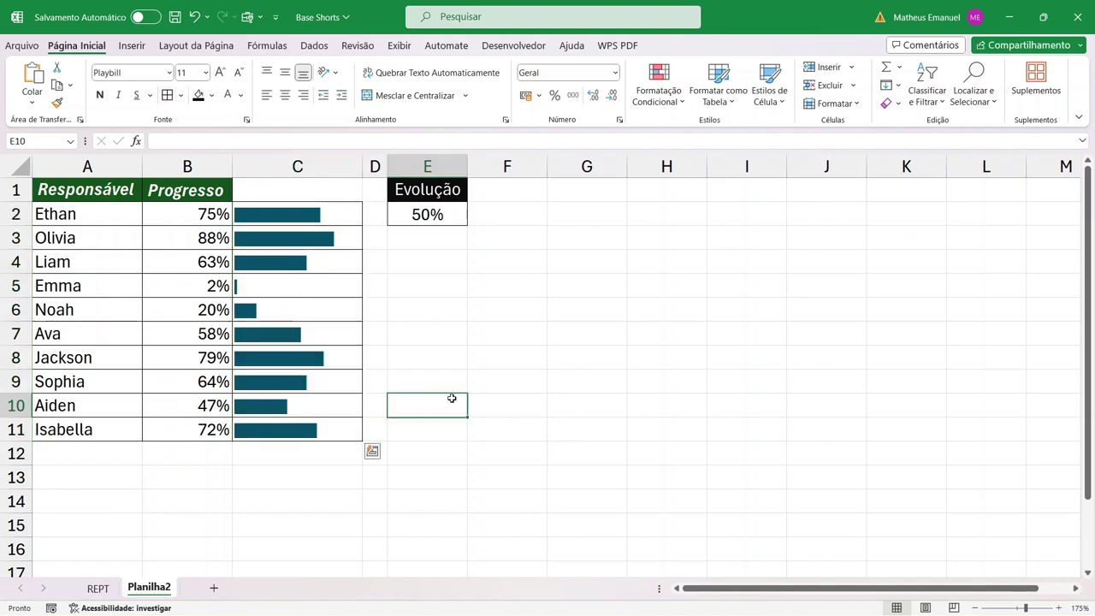
Step: Set B3's progress to 34% and select the bar cells C2:C11
click(202, 241)
text(34%)
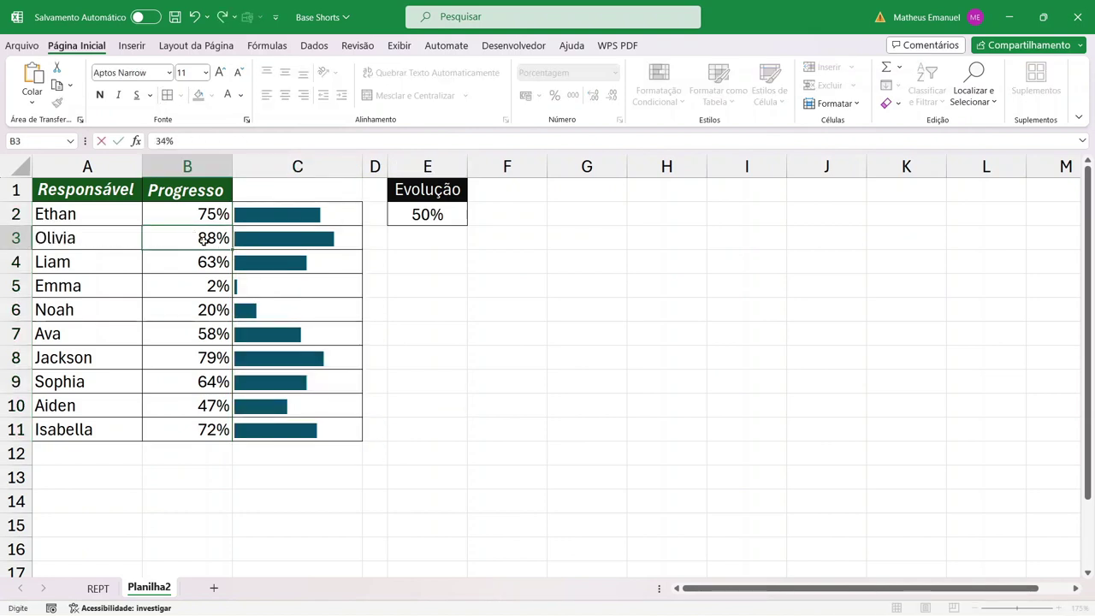
key(Return)
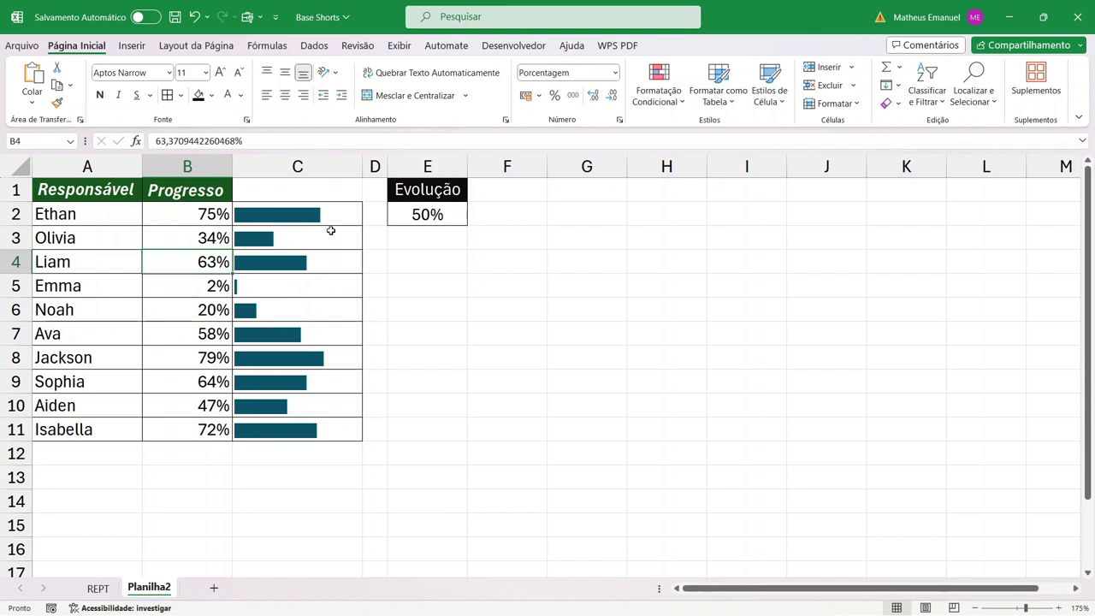
drag(319, 217, 281, 425)
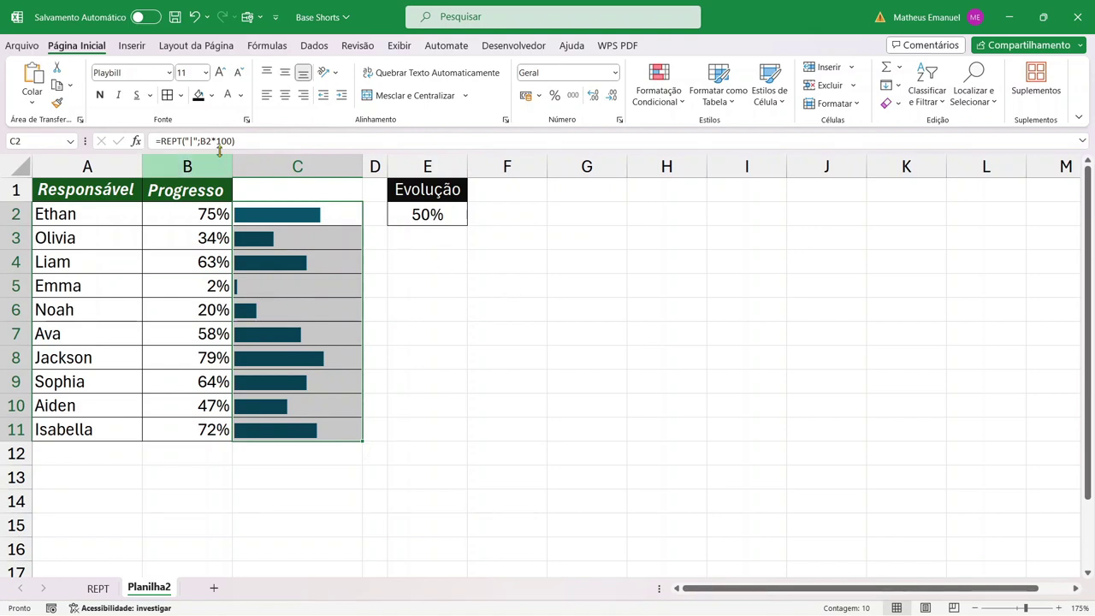
Step: Set the font colour of the C2:C11 bars to Red and reselect the range
click(241, 96)
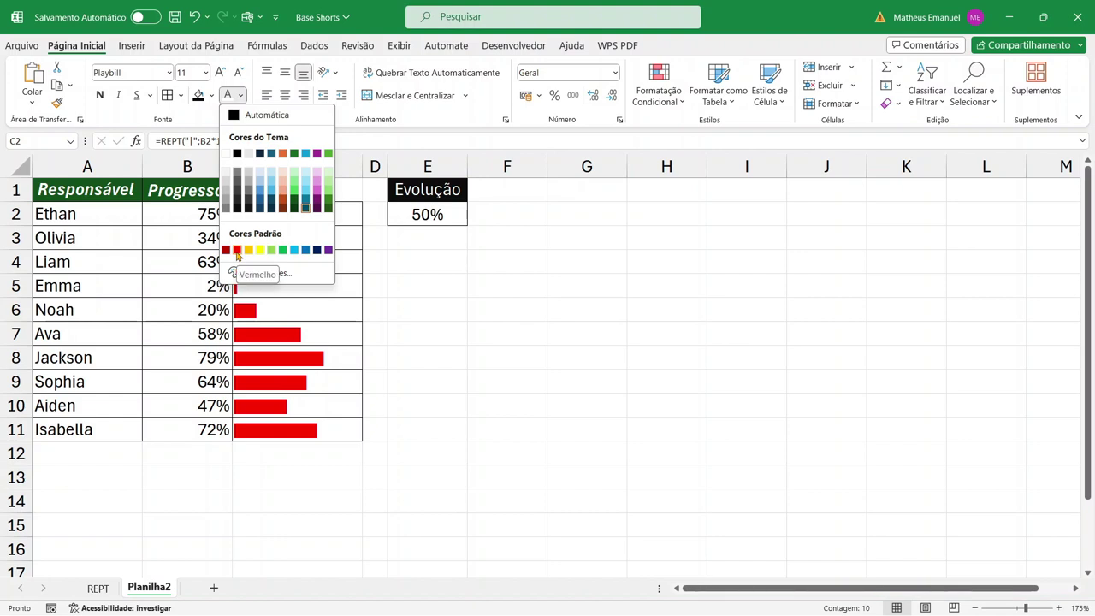
click(237, 250)
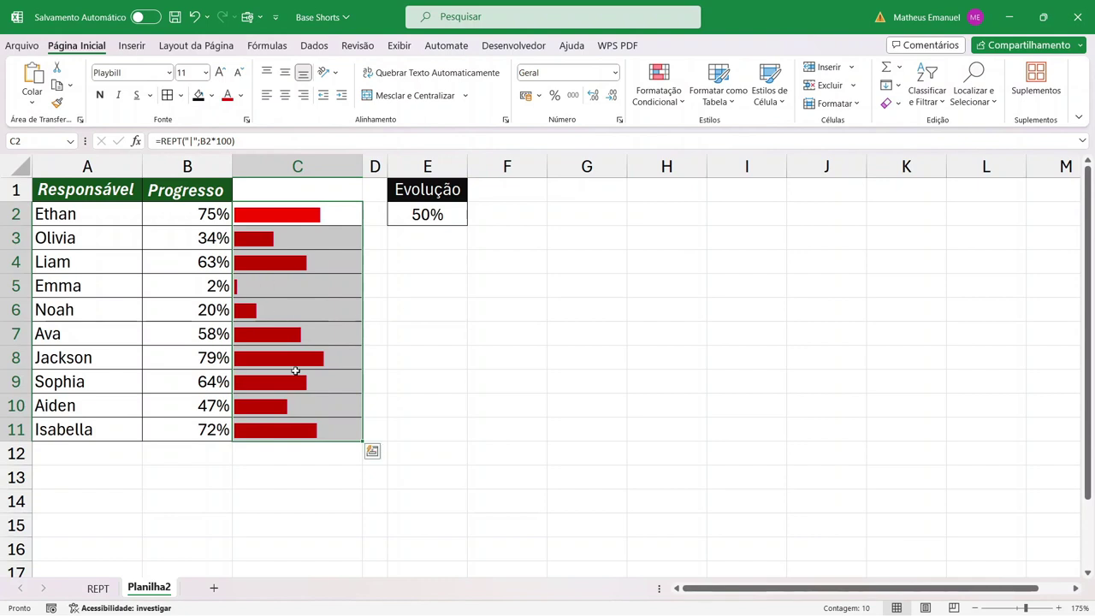
click(318, 364)
drag(301, 220, 300, 417)
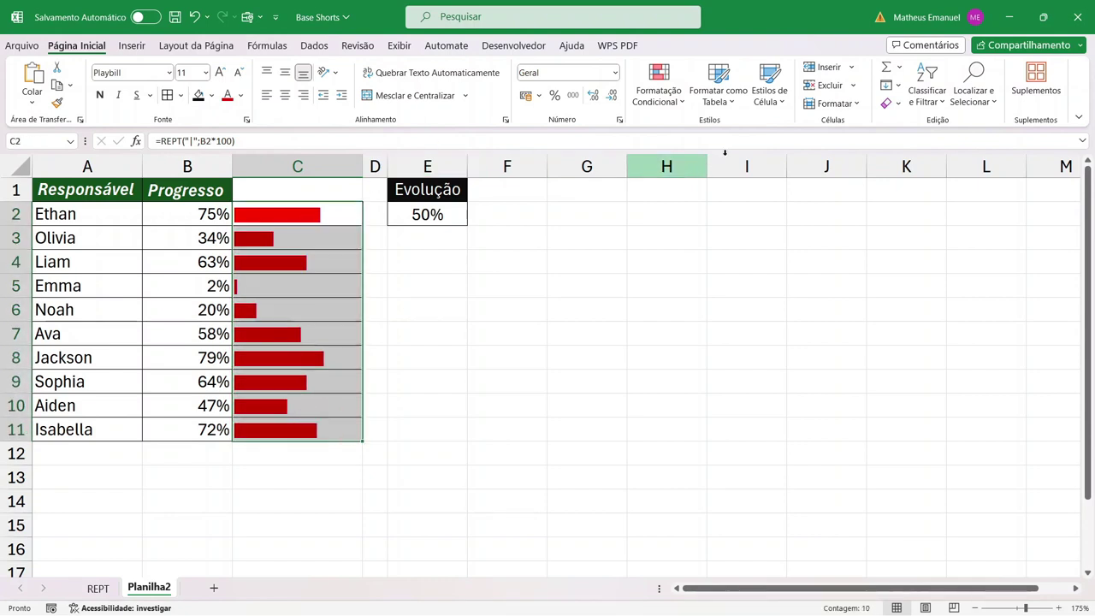
Step: Open Formatação Condicional > Nova Regra for the bars and move the dialog aside
click(656, 103)
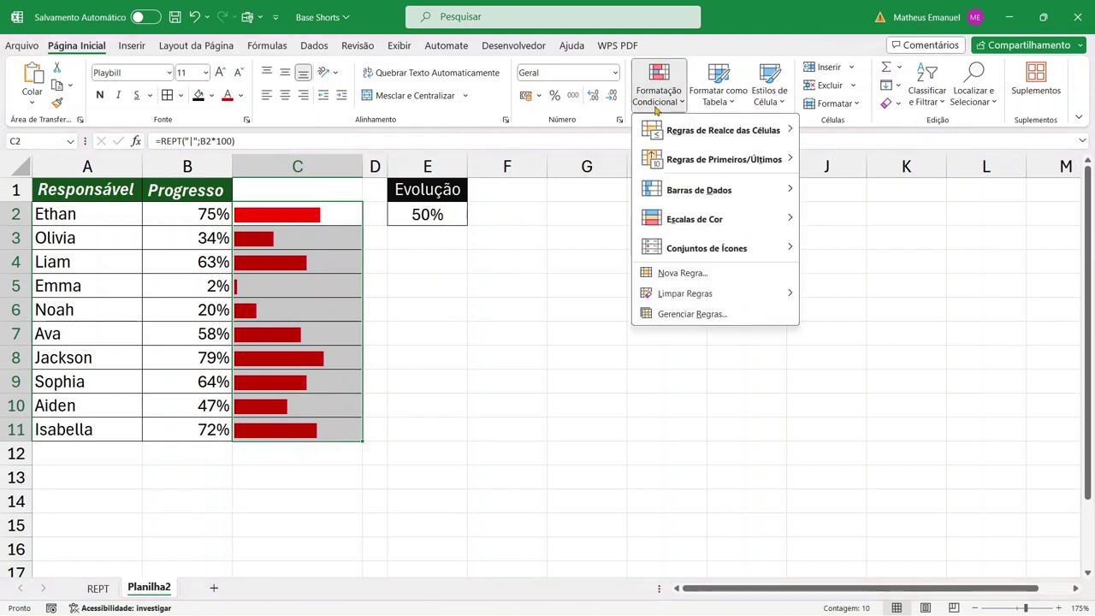
click(706, 273)
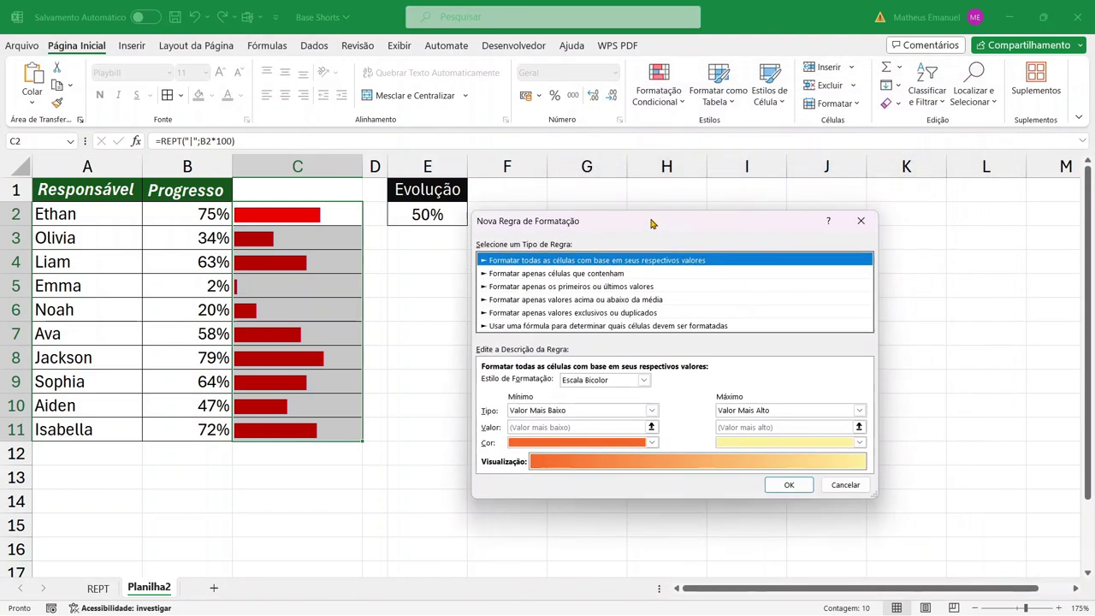
drag(650, 223, 567, 244)
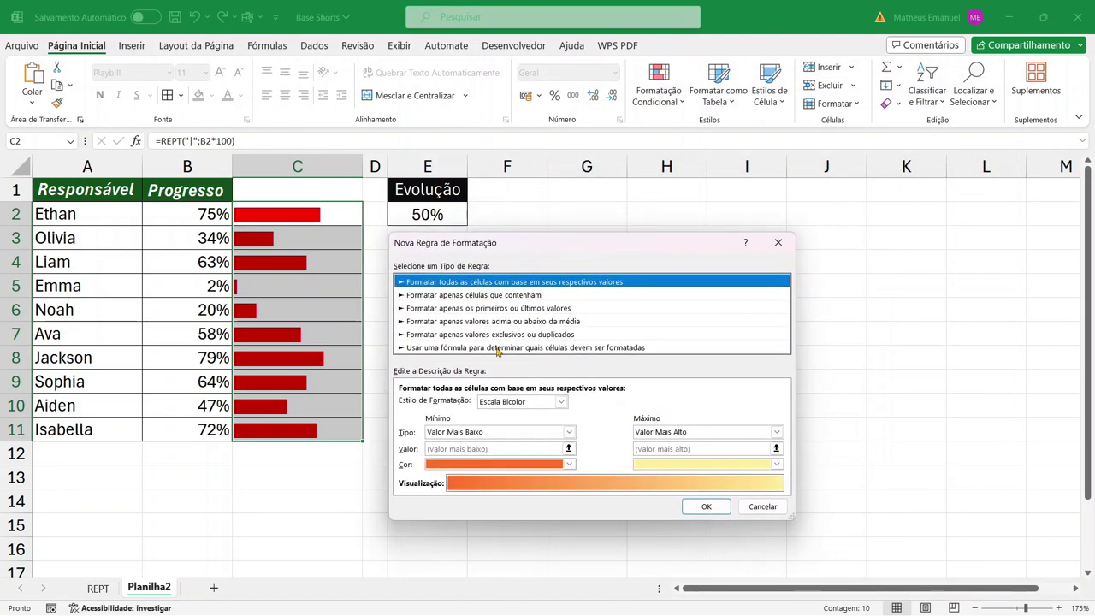
Step: Make it a formula-based rule using =$B2>$E$2 to compare progress with the E2 target
click(497, 348)
click(524, 402)
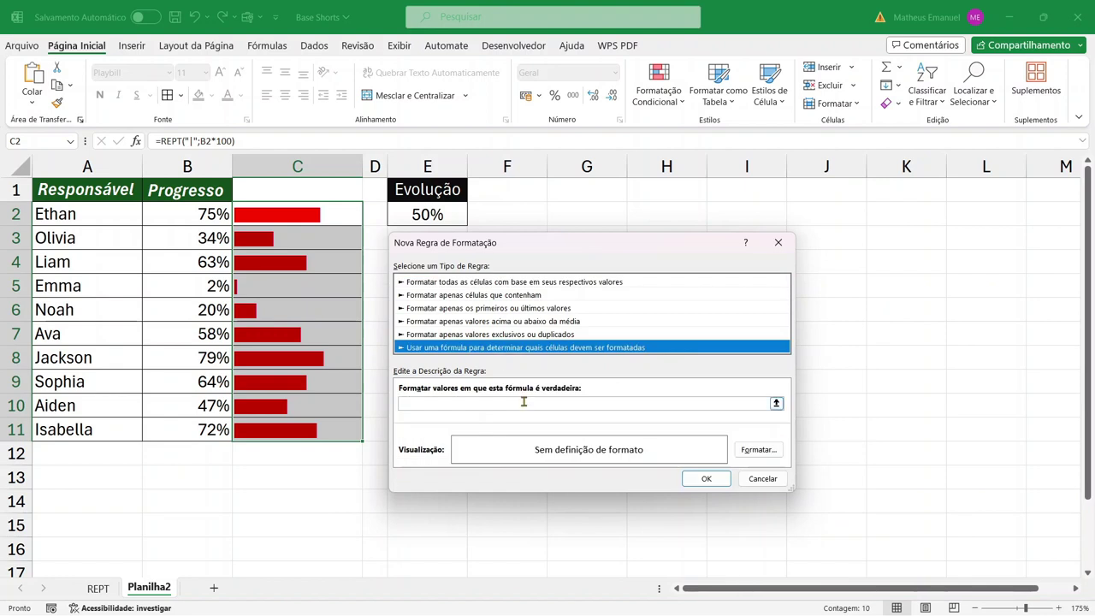
click(524, 403)
text(=)
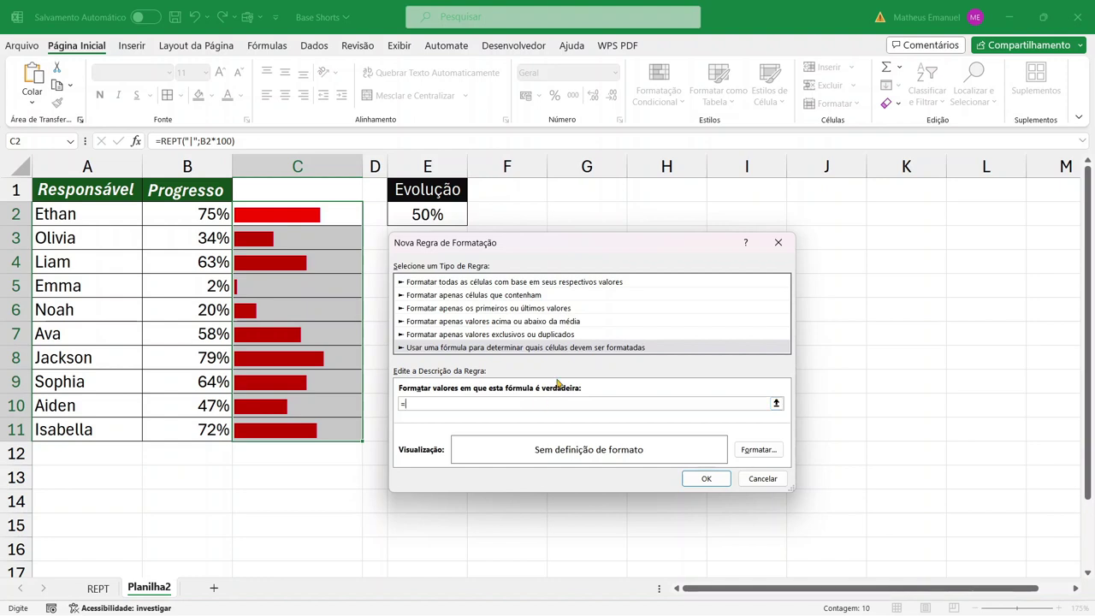
click(186, 210)
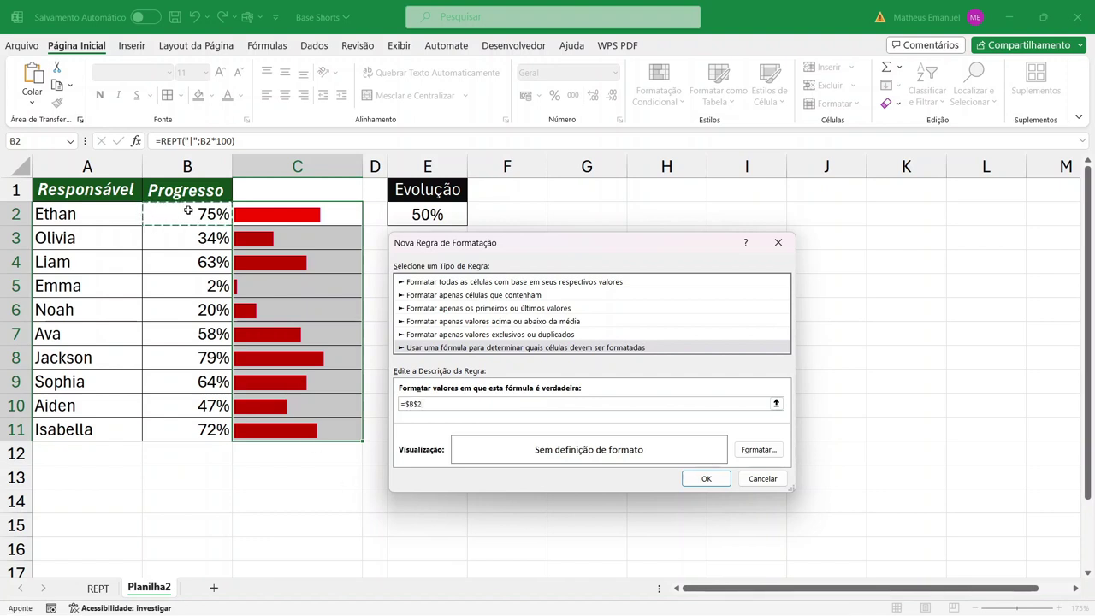
click(416, 405)
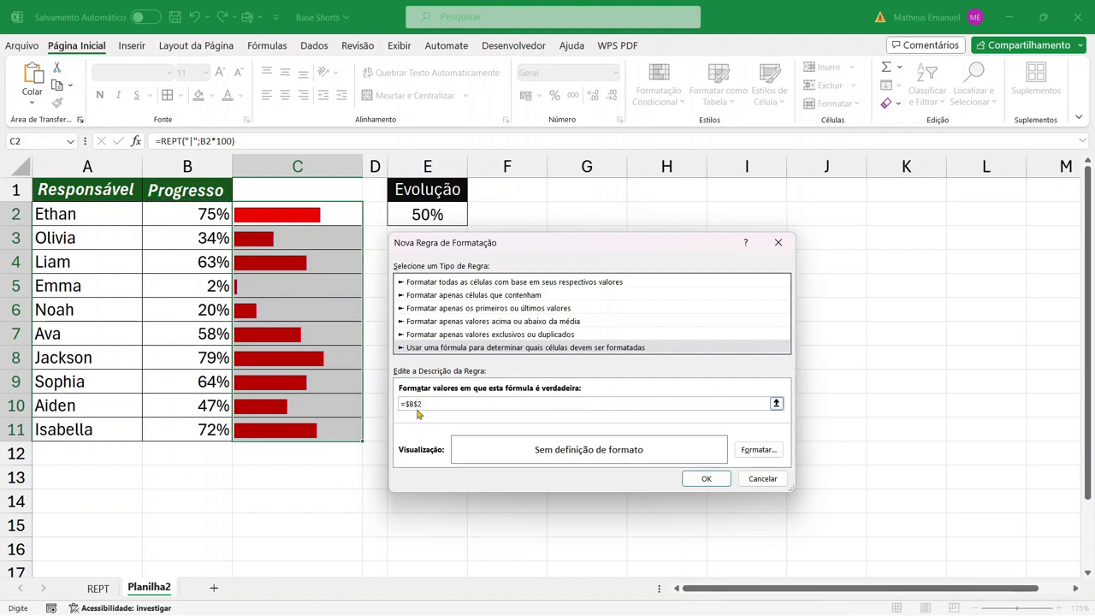
key(BackSpace)
text(>)
click(443, 218)
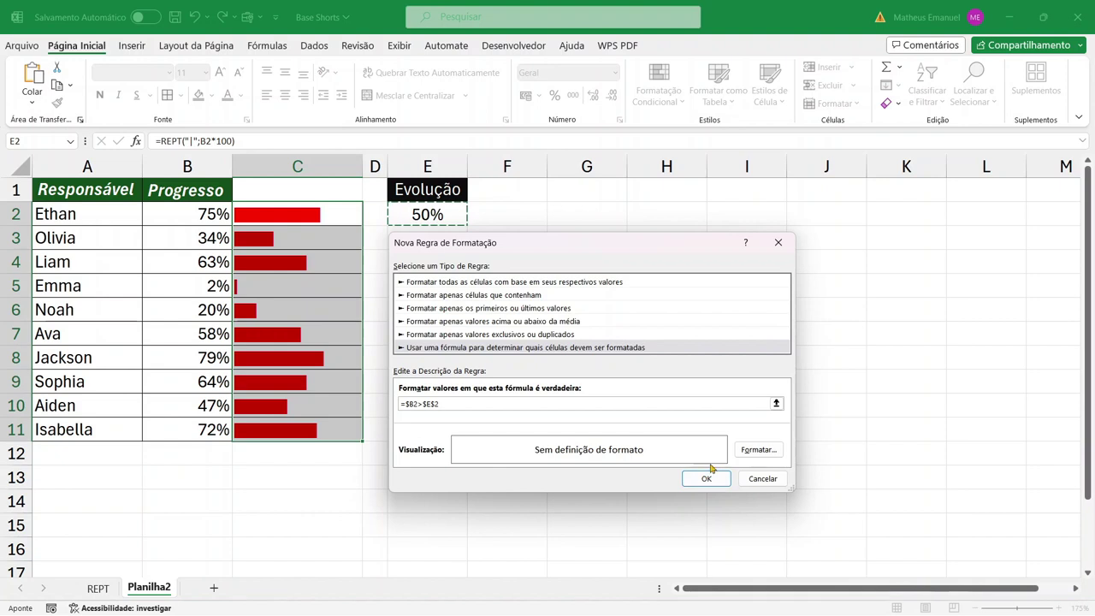
Step: Give the rule a green font colour and confirm both dialogs
click(758, 449)
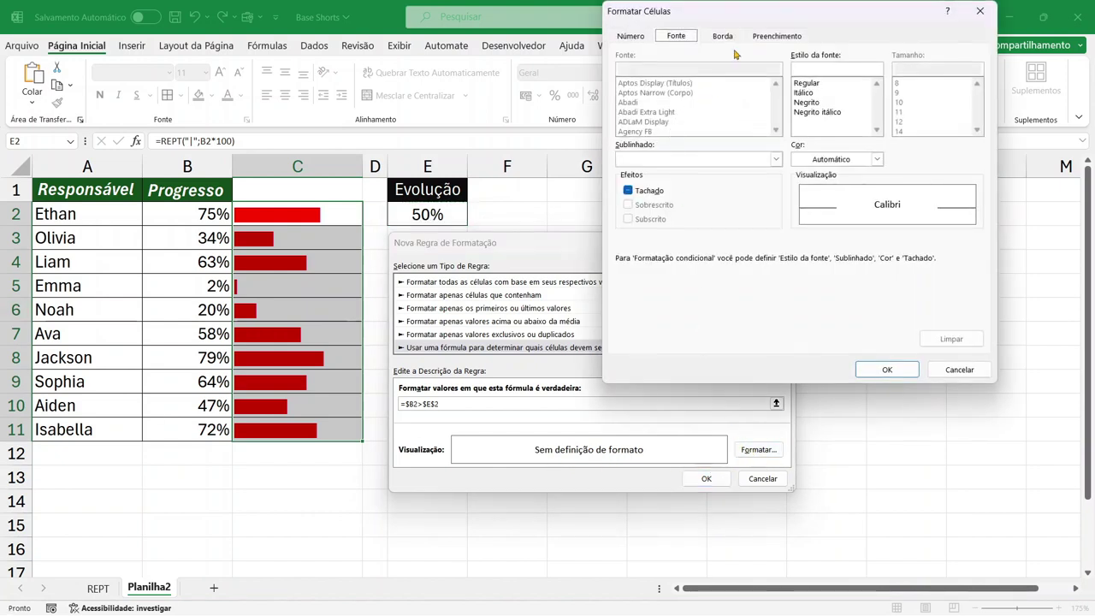
click(875, 159)
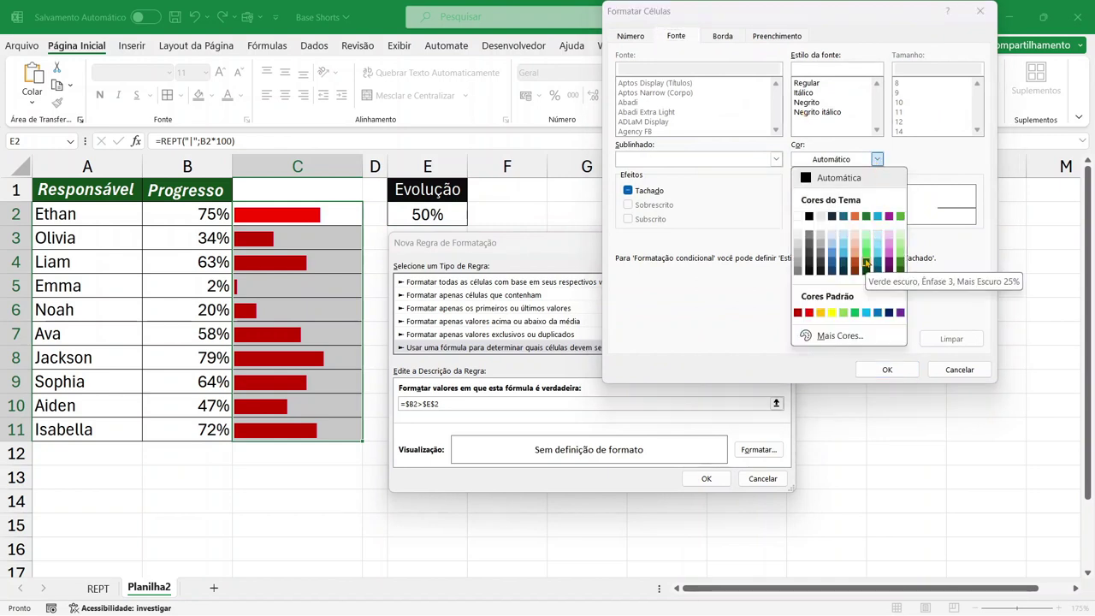
click(866, 263)
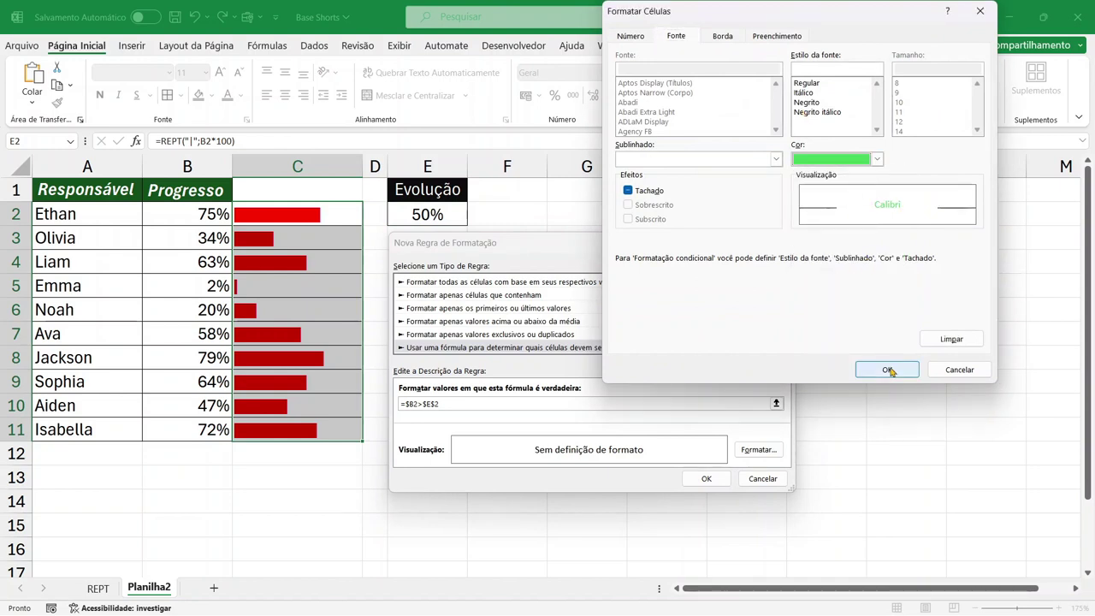
click(887, 369)
click(706, 478)
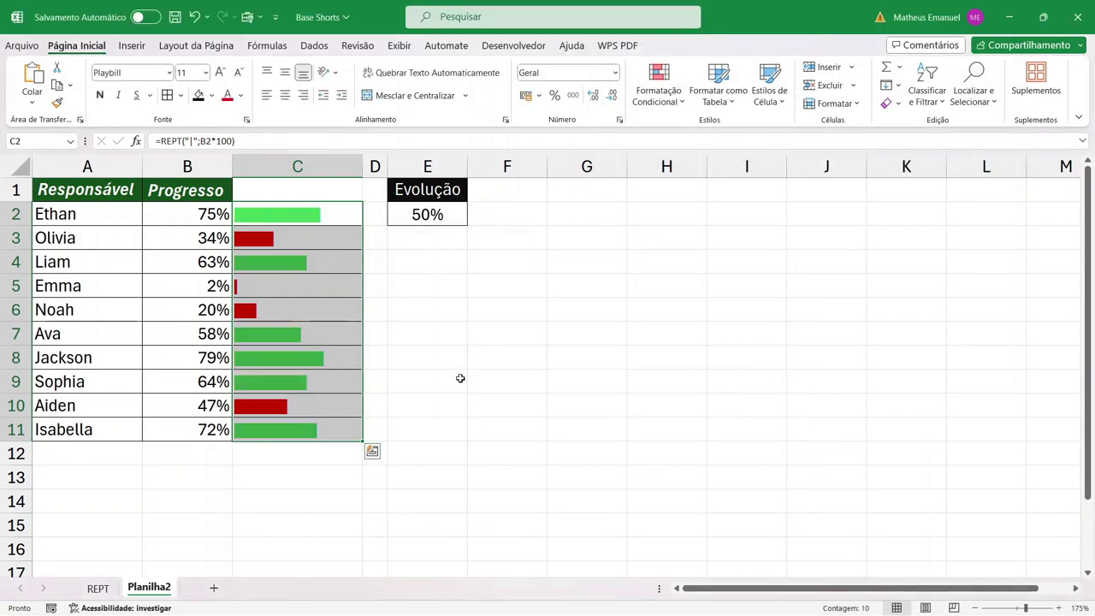
Step: Enter 50% in progress cell B8 to check that its bar turns red at the target
click(504, 342)
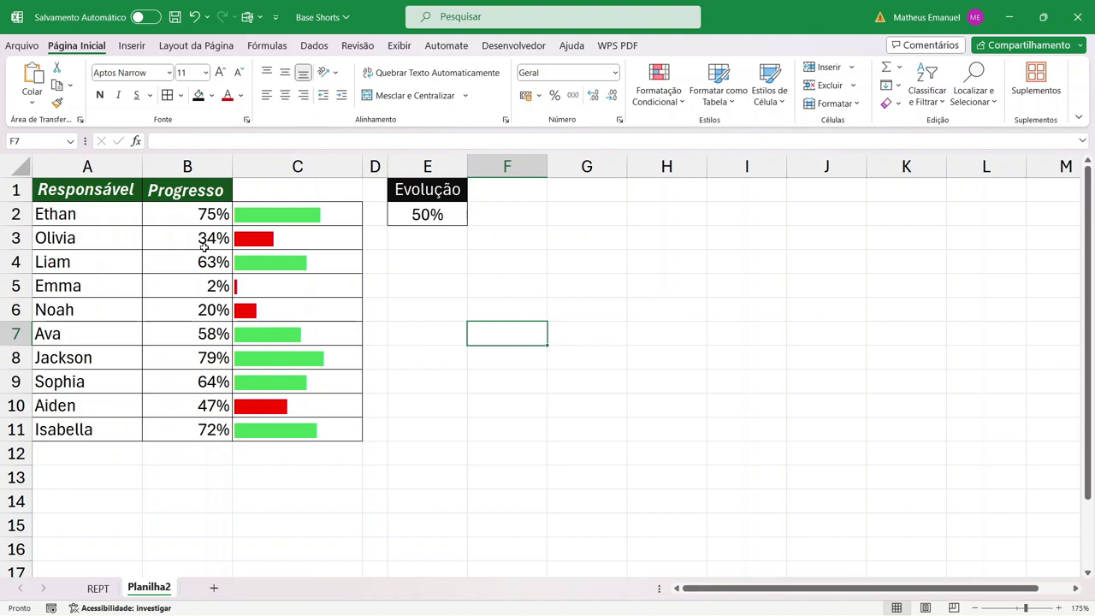
click(215, 358)
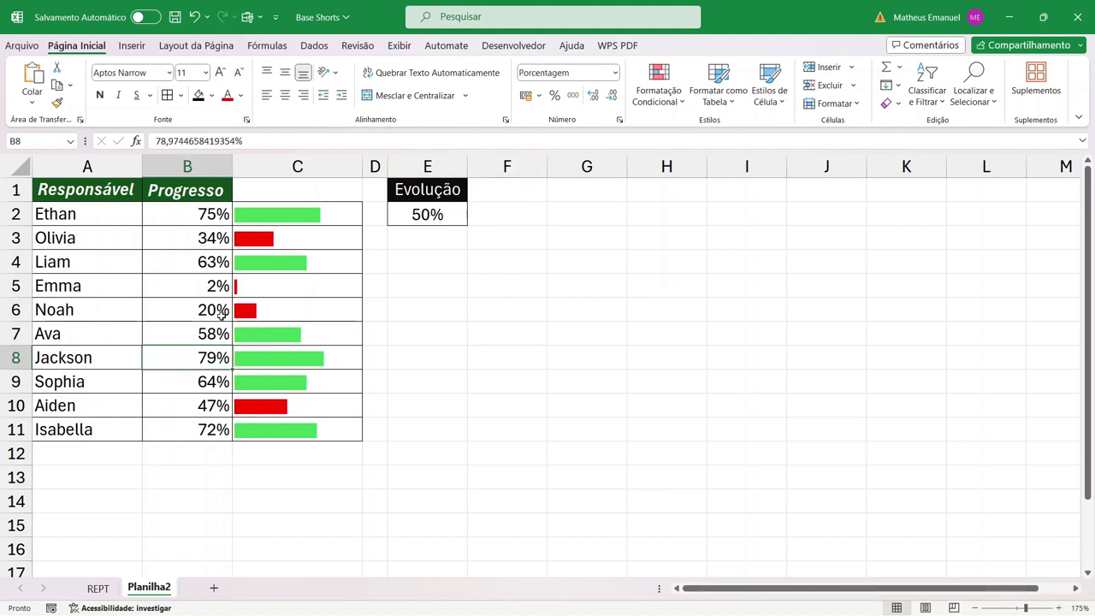
text(50%)
key(Return)
Step: Change B8 to 51% so its bar turns green again
key(Up)
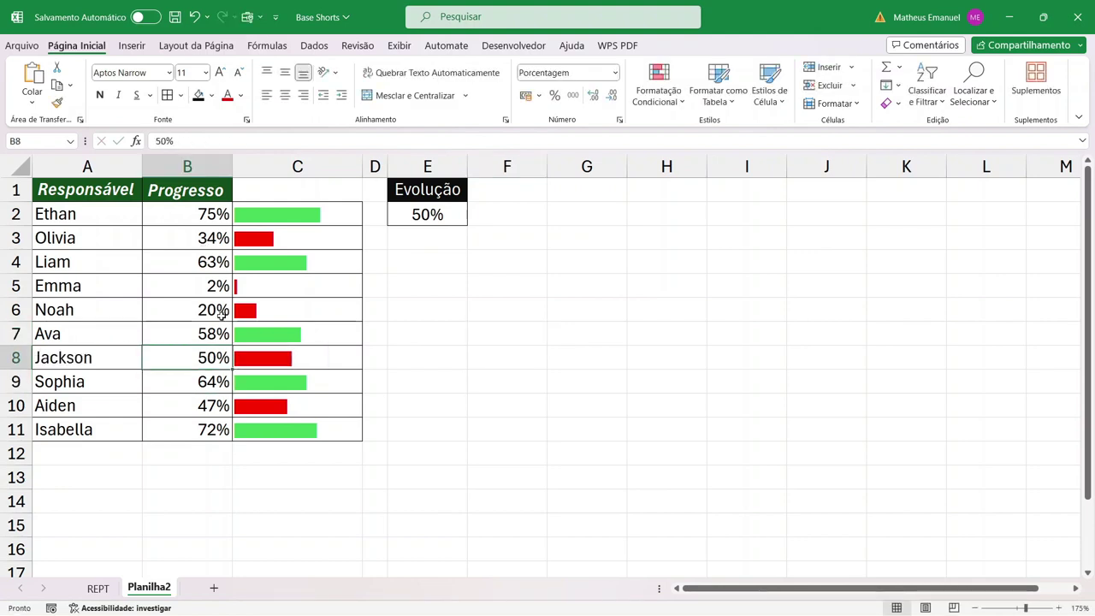
text(51)
key(Return)
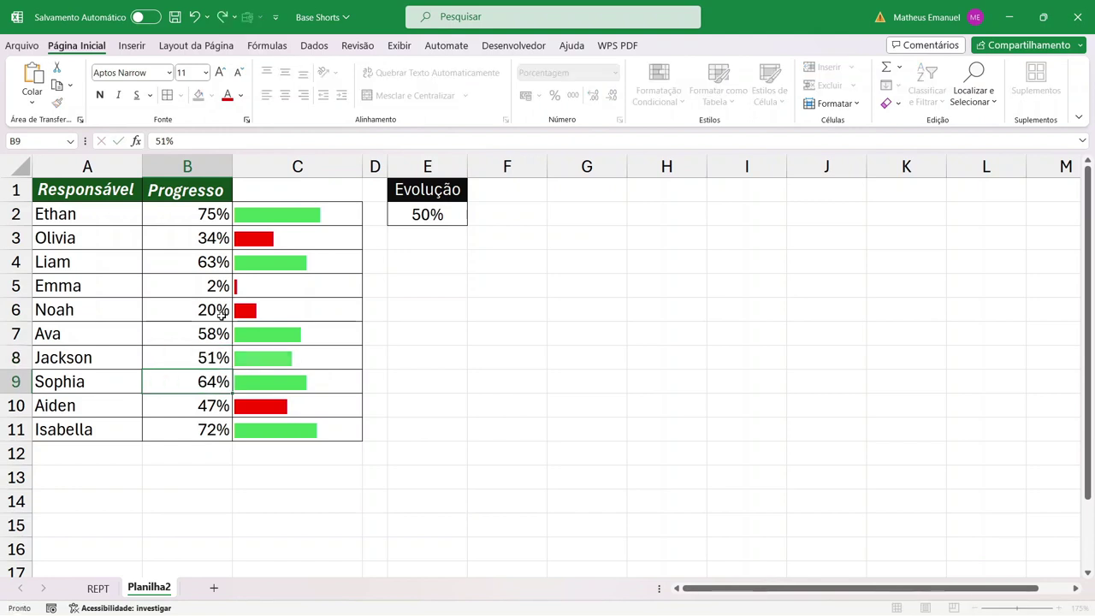